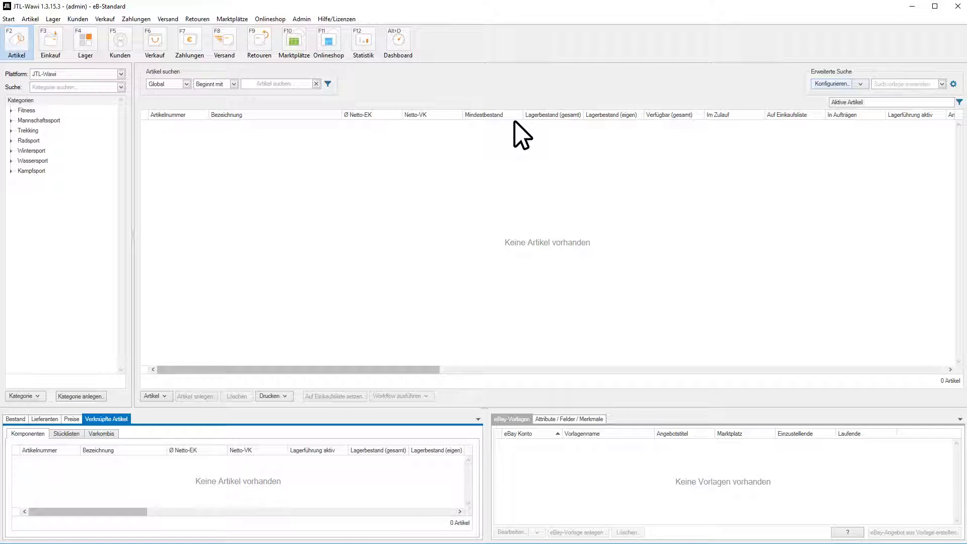
# - Activate the Lieferanten filter with only supplier Hansen Fußballartikel ticked
pyautogui.click(829, 82)
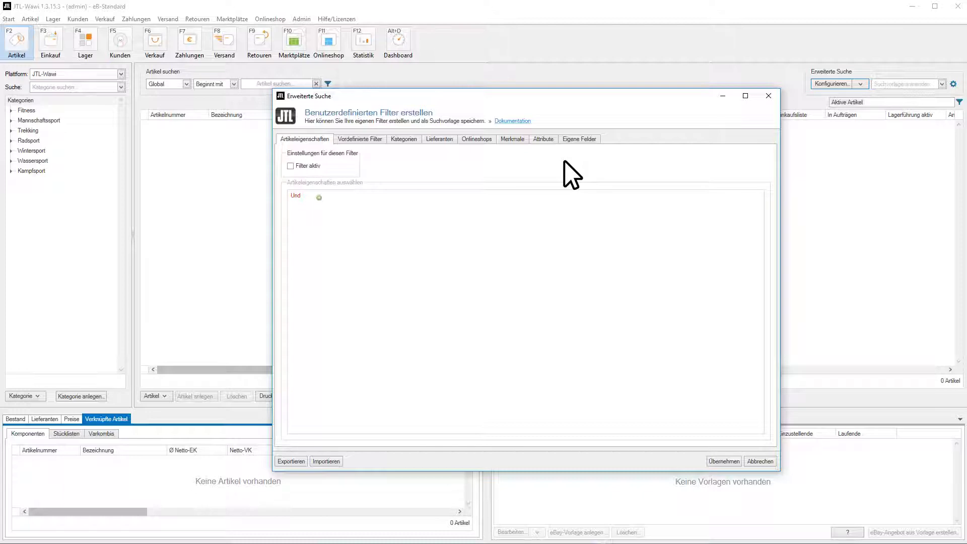
pyautogui.click(436, 139)
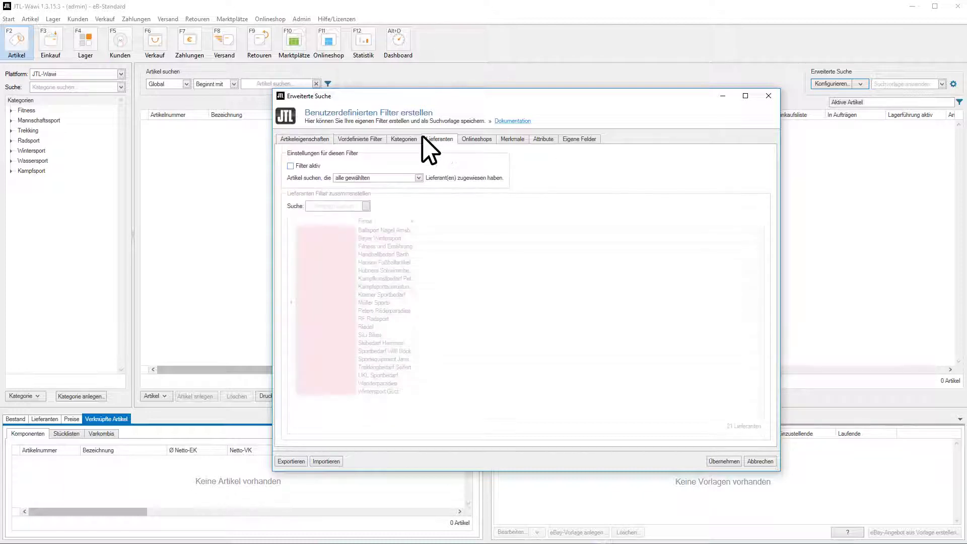
pyautogui.click(286, 163)
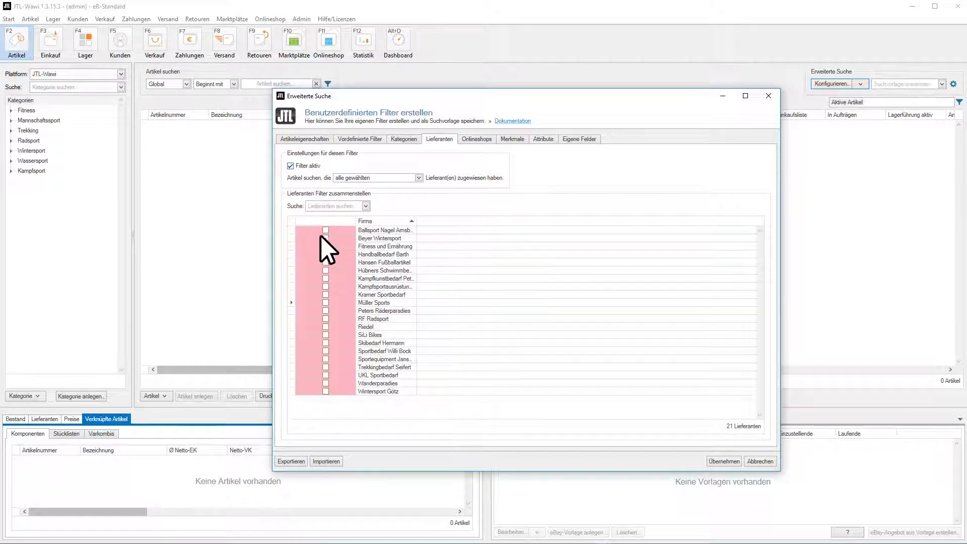
pyautogui.click(324, 262)
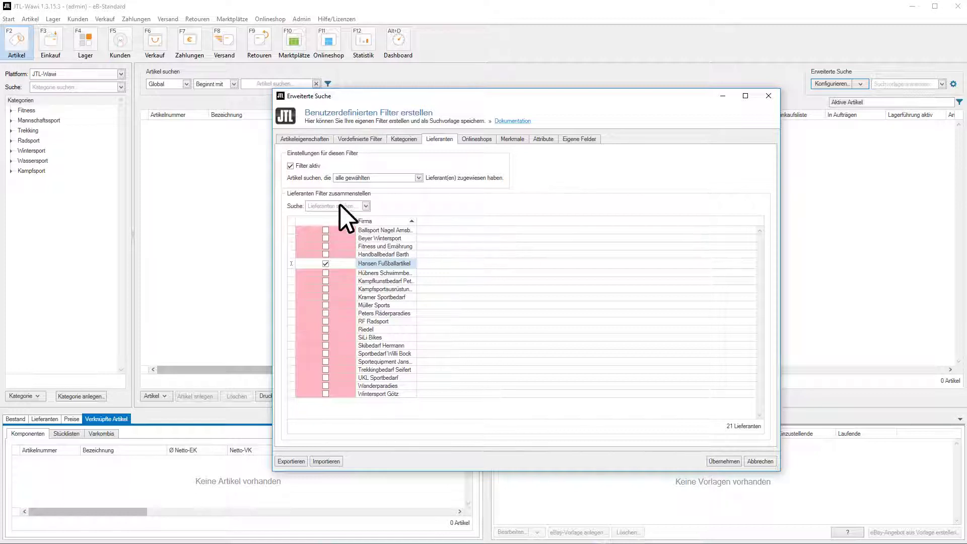
pyautogui.click(306, 136)
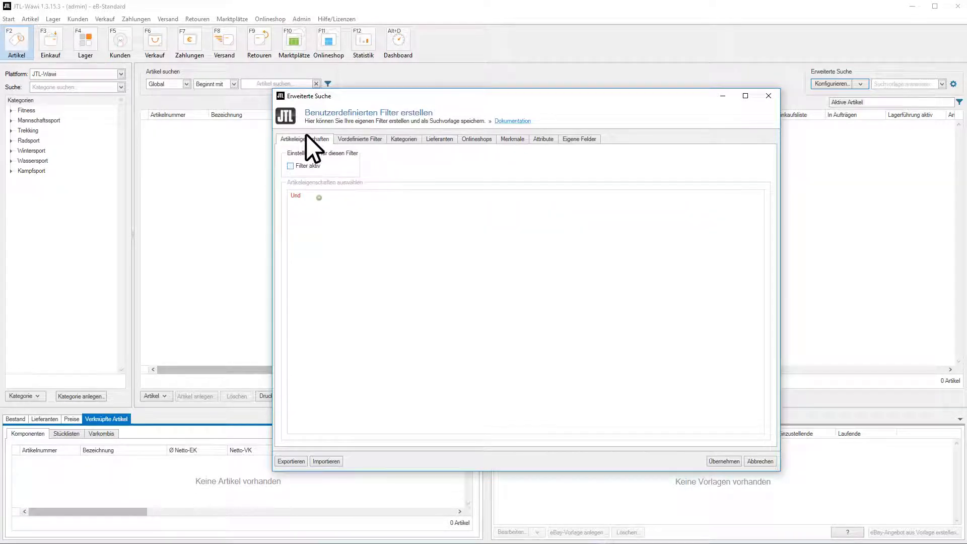
# - Turn on the Artikeleigenschaften filter and add an 'EAN Gleich' condition
pyautogui.click(288, 166)
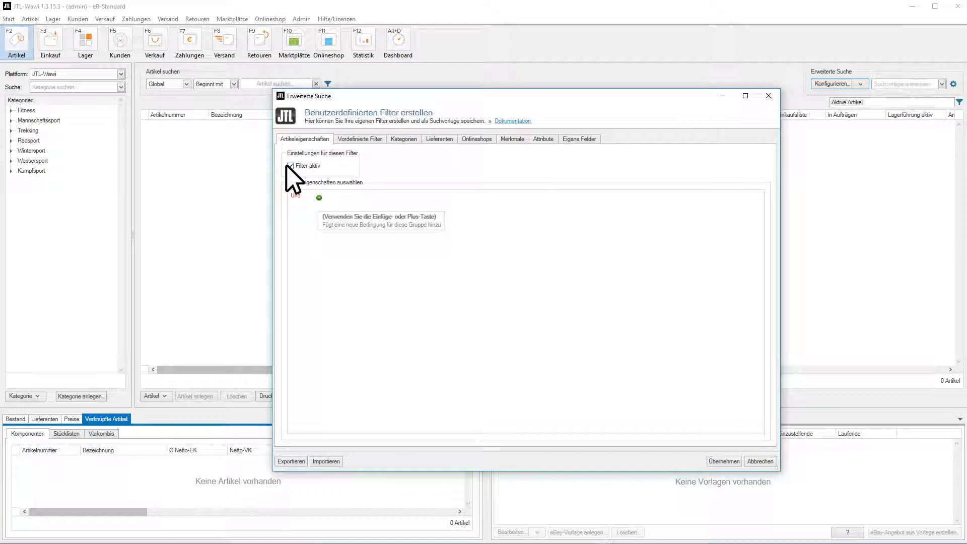
pyautogui.click(317, 197)
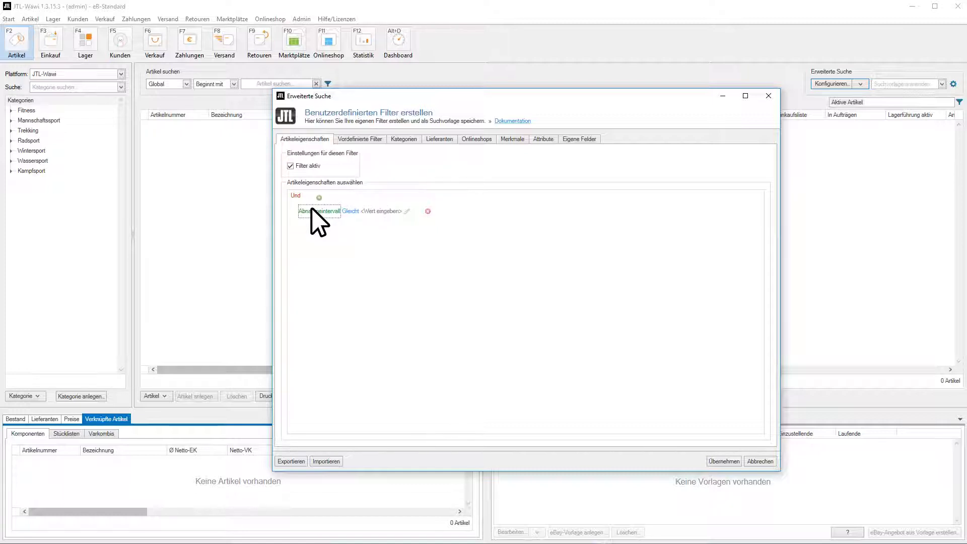
pyautogui.click(311, 209)
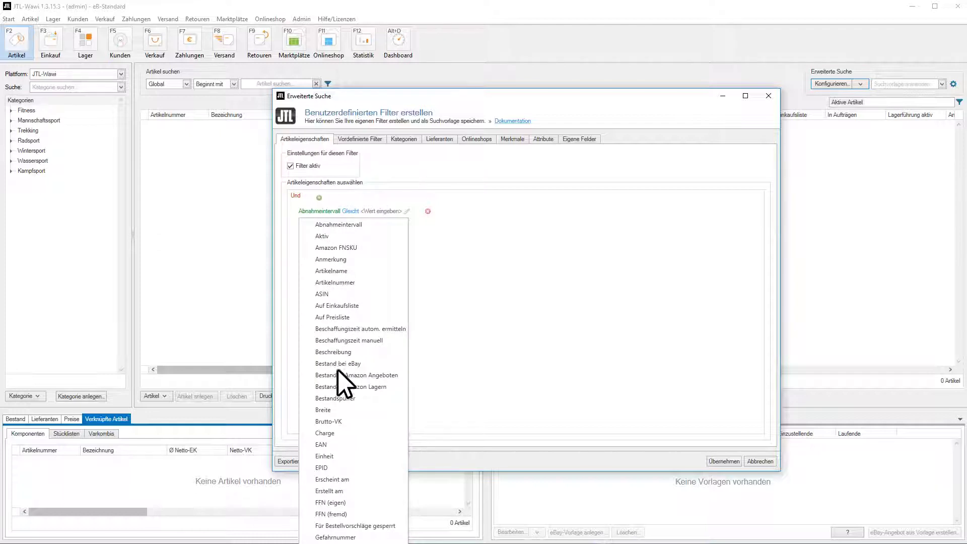
pyautogui.click(338, 440)
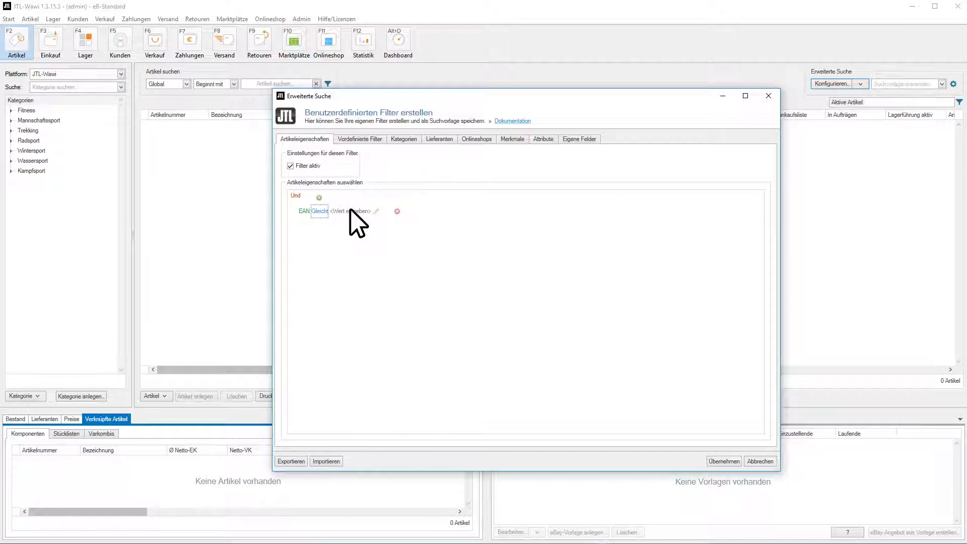
# - Add a 'Gewicht Gleich 0' condition and apply the filter, leaving 2 articles
pyautogui.press('Up')
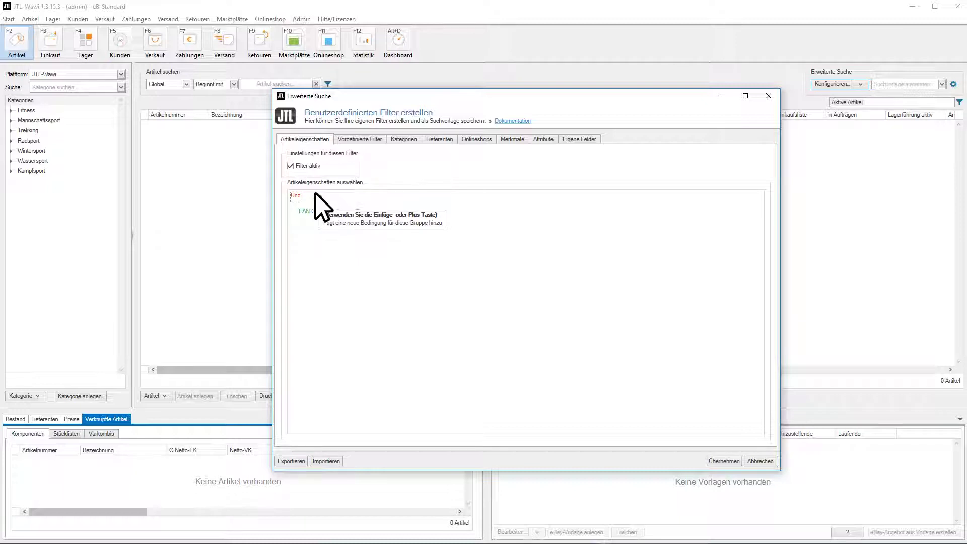
pyautogui.click(319, 198)
pyautogui.click(321, 219)
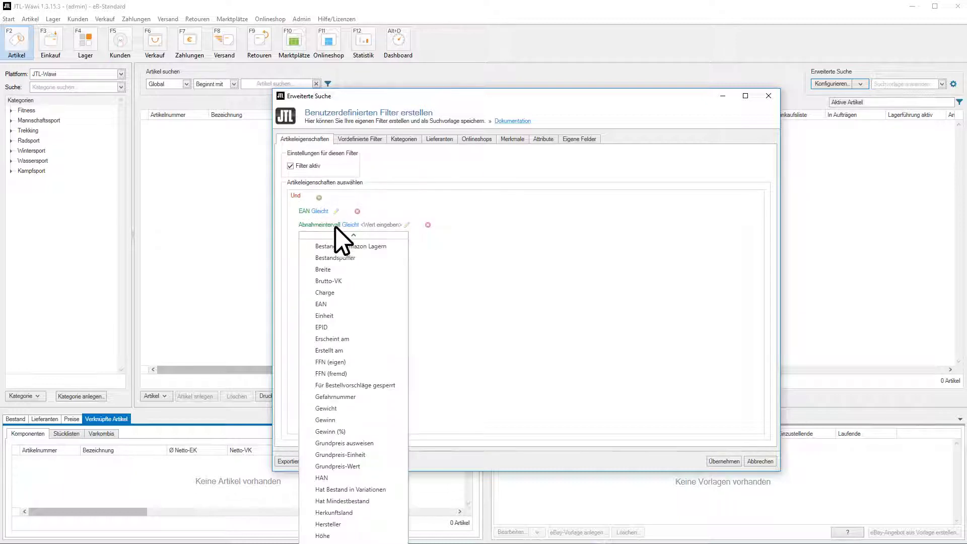
pyautogui.click(358, 406)
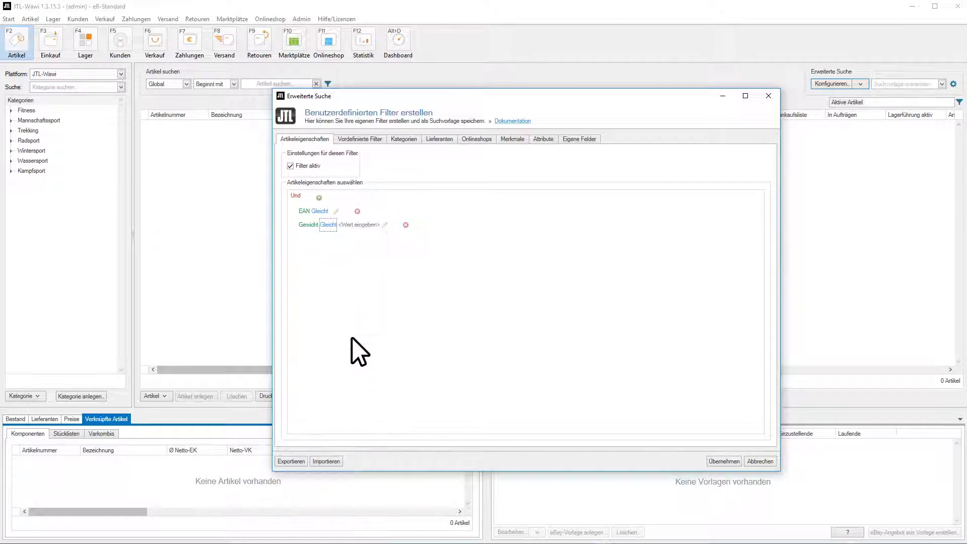
pyautogui.click(353, 224)
pyautogui.click(327, 244)
pyautogui.click(722, 461)
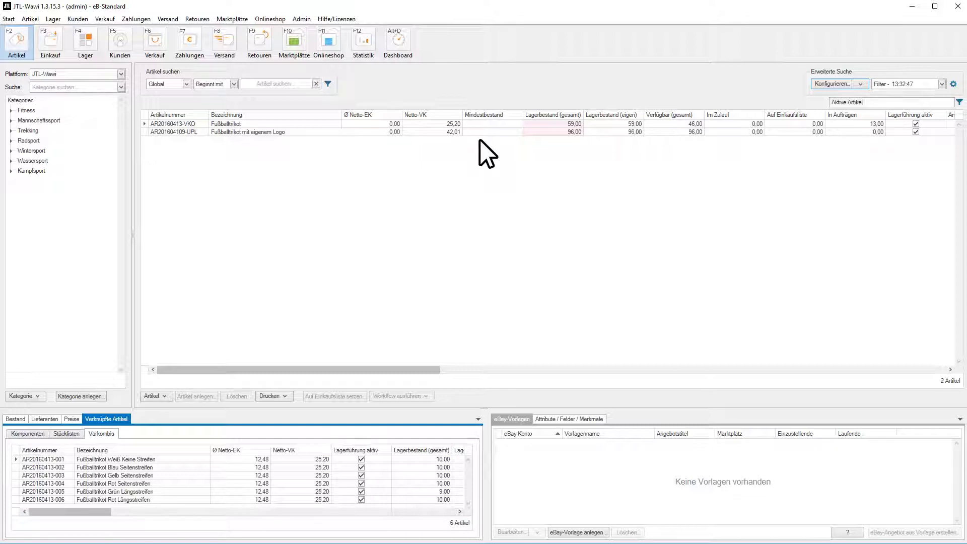
# - Reopen the Erweiterte Suche editor and bring up the Und operator's menu
pyautogui.click(822, 79)
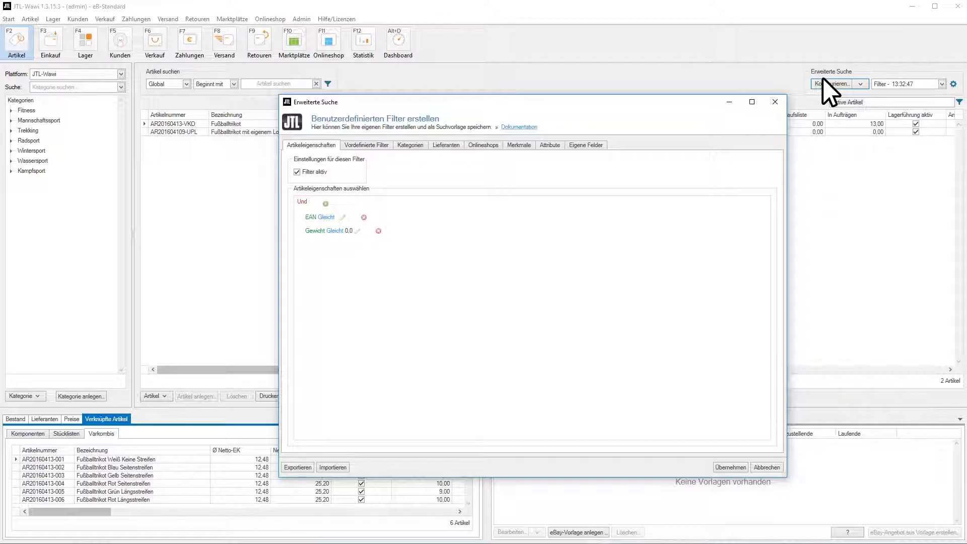
pyautogui.click(312, 200)
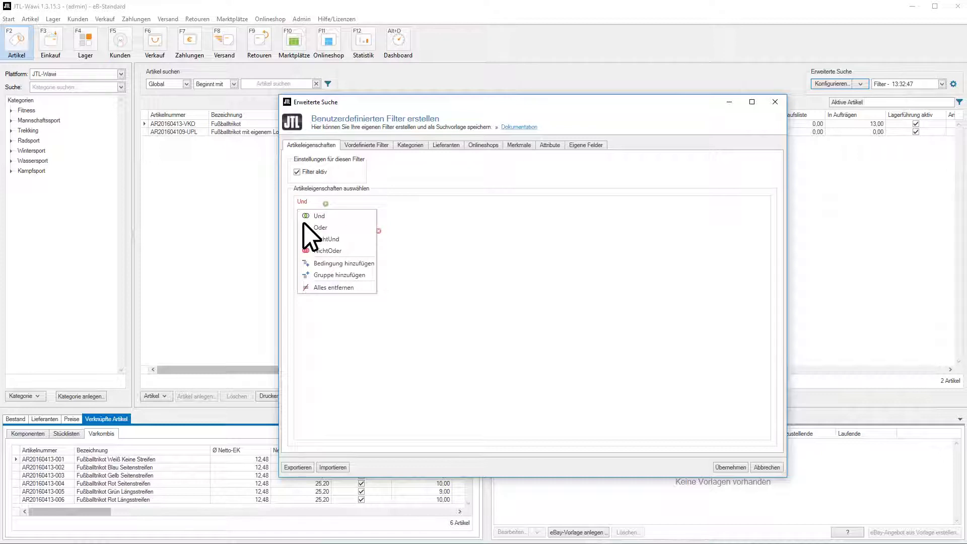
# - Switch the EAN/Gewicht operator from Und to Oder and apply the filter
pyautogui.click(303, 222)
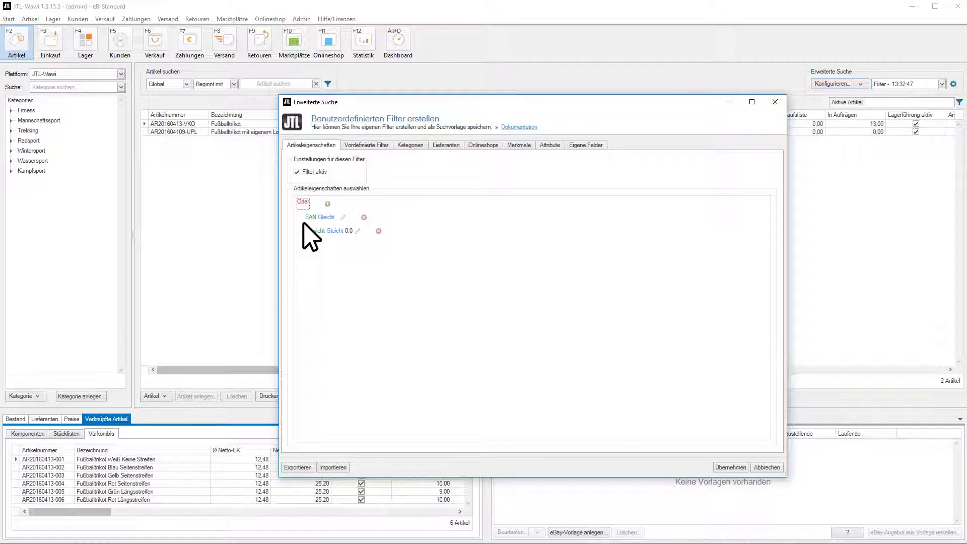
pyautogui.click(730, 466)
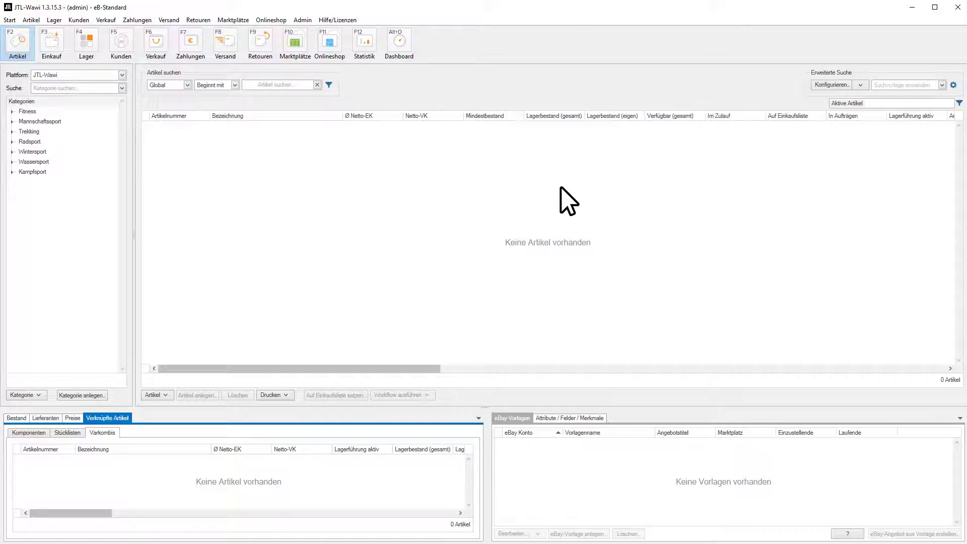
# - Tick 'laufendes Angebot auf Amazon' and set 'FBA Listing' to 'ist kein' in Vordefinierte Filter
pyautogui.click(827, 85)
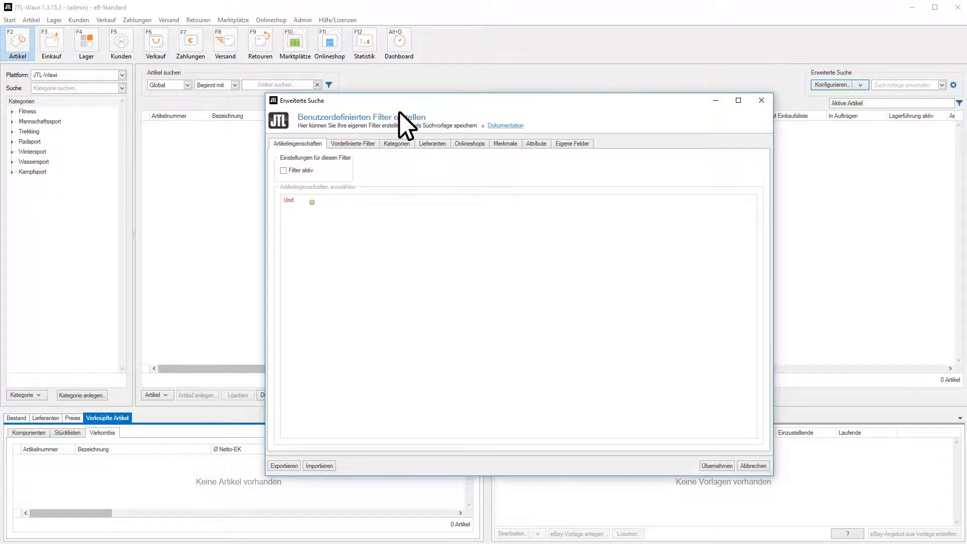
pyautogui.click(355, 143)
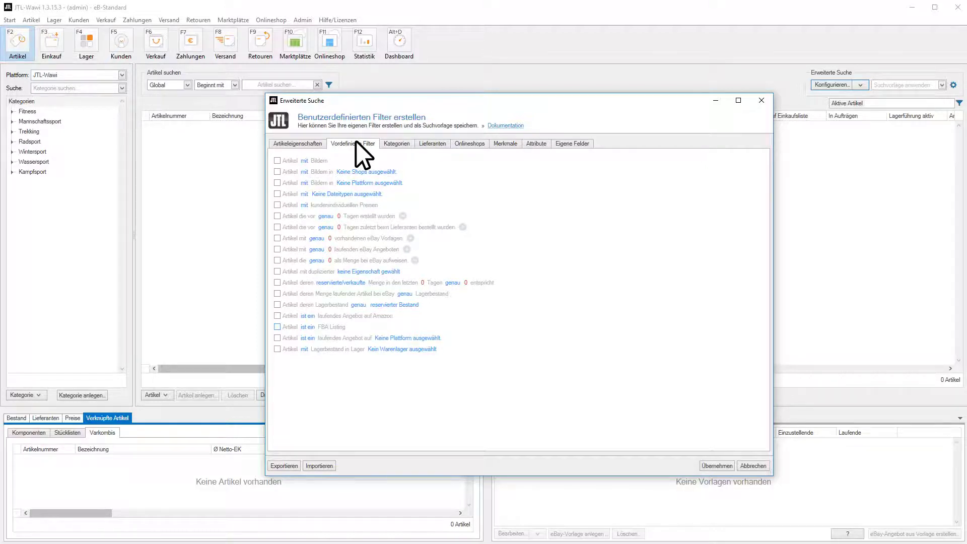
pyautogui.click(275, 313)
pyautogui.click(275, 325)
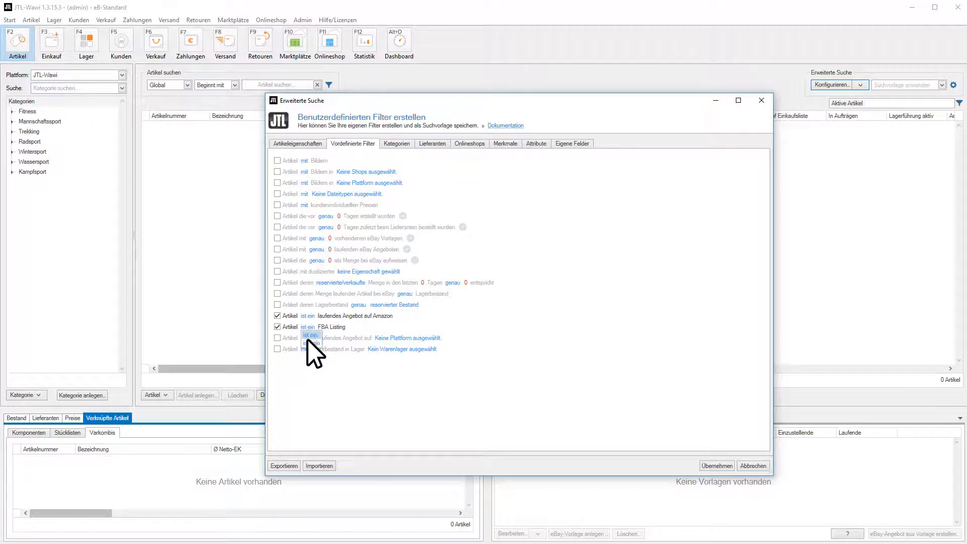
pyautogui.click(308, 343)
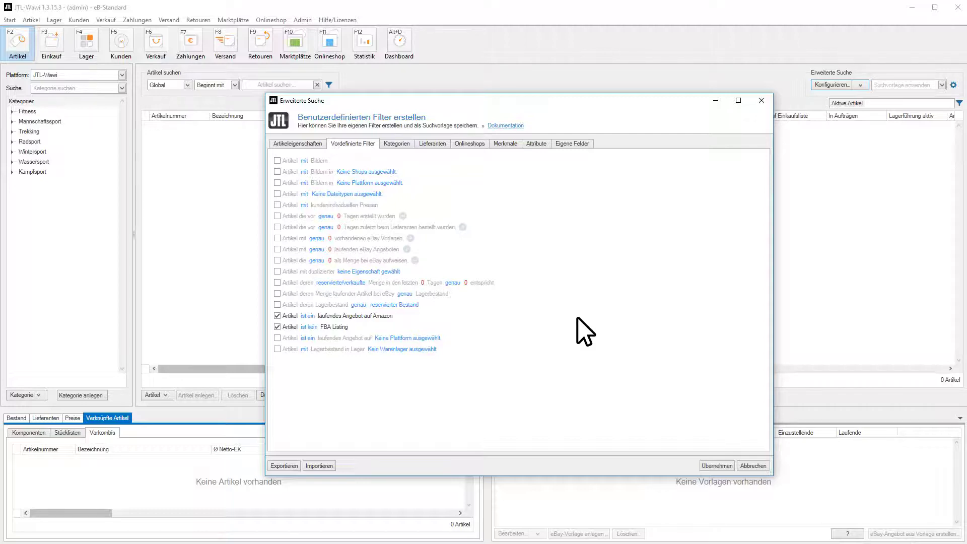
# - Require a reserved/sold quantity of more than 1000 in the last 30 days
pyautogui.click(273, 280)
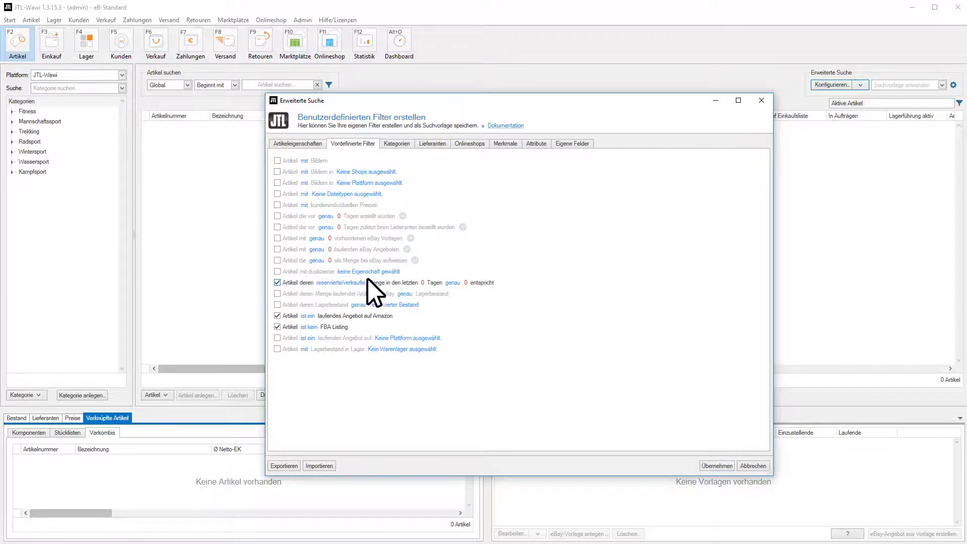
pyautogui.click(419, 279)
pyautogui.click(454, 280)
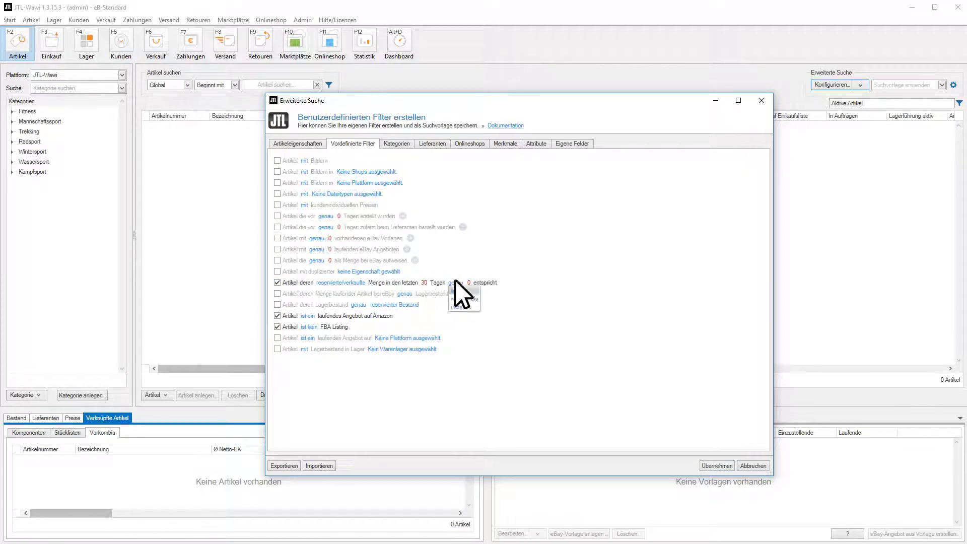
pyautogui.click(464, 306)
pyautogui.press('Return')
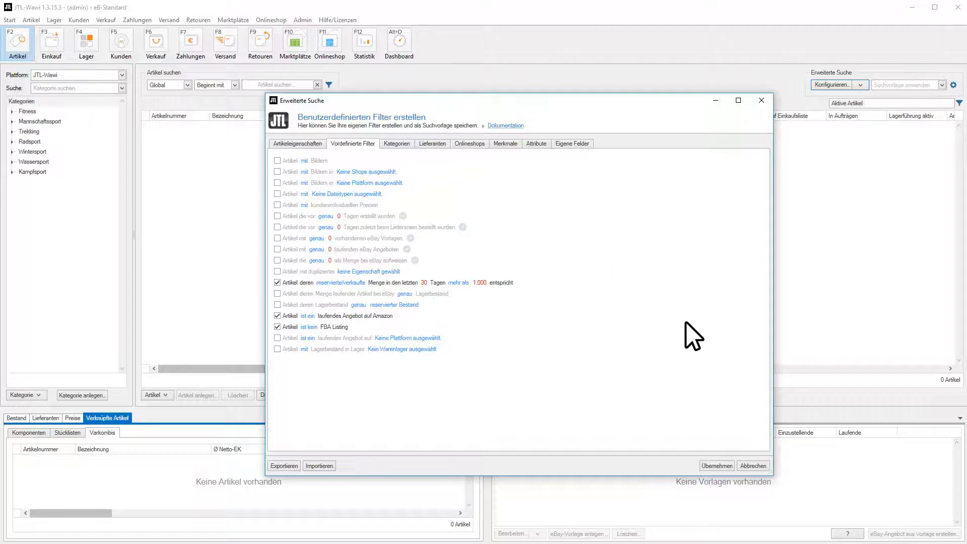
# - Apply the custom filter, narrowing the article list to 24 articles
pyautogui.click(715, 466)
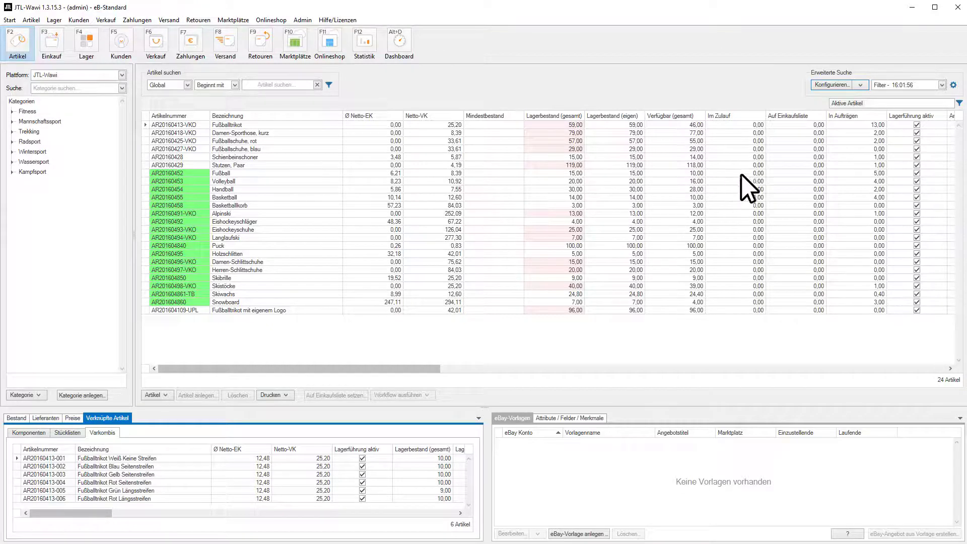
pyautogui.click(858, 79)
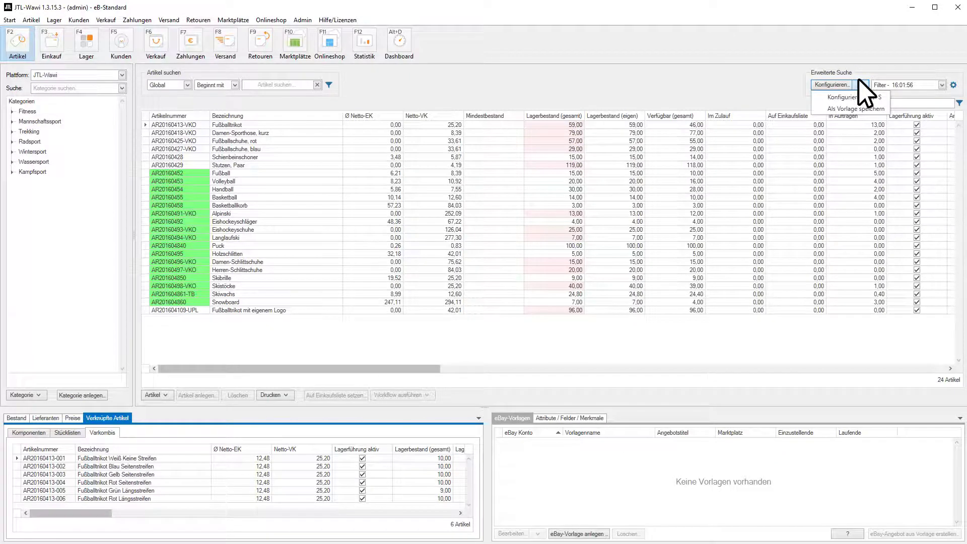
# - Save the filter as template 'Nicht FBA Renner' with 'Filter freigeben' ticked
pyautogui.click(880, 104)
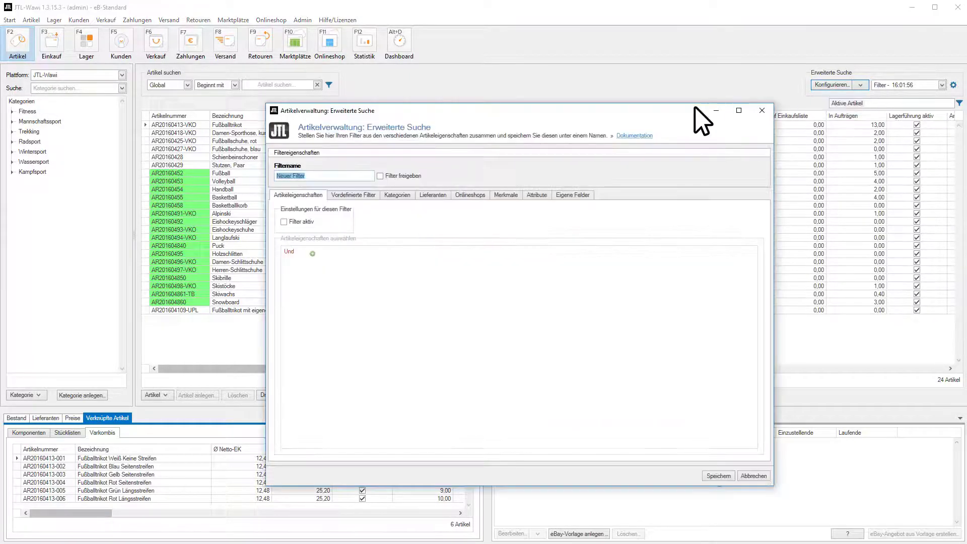
pyautogui.write('Nicht FBA Renner')
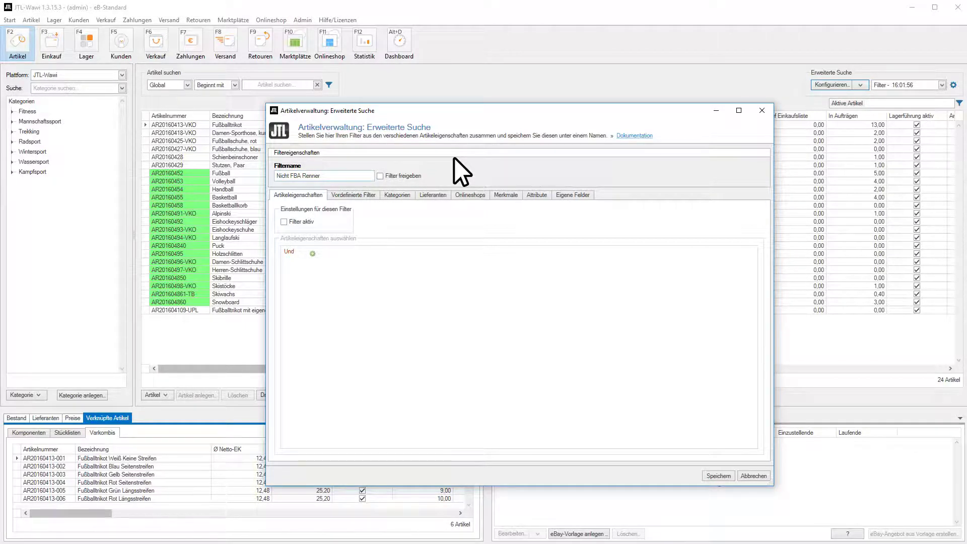
pyautogui.click(357, 192)
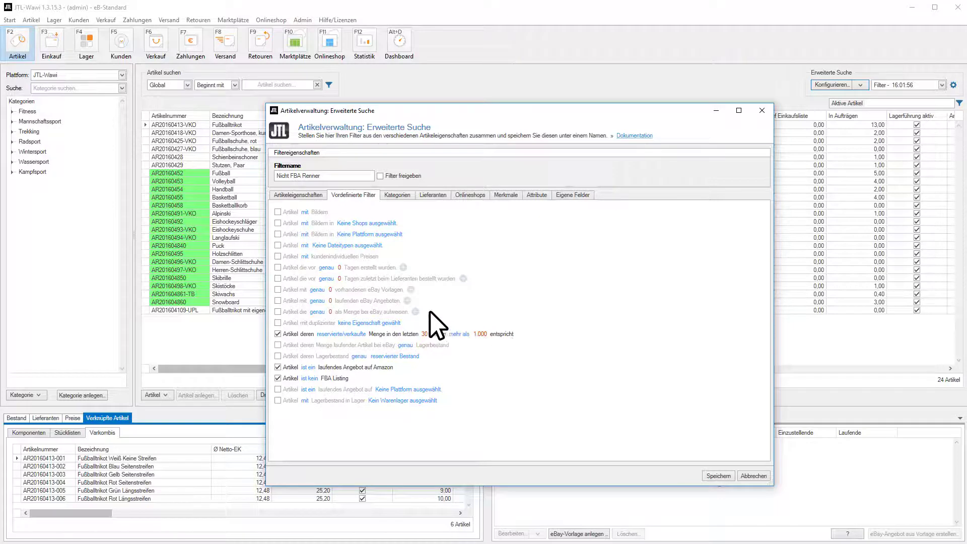
pyautogui.click(379, 174)
pyautogui.click(712, 473)
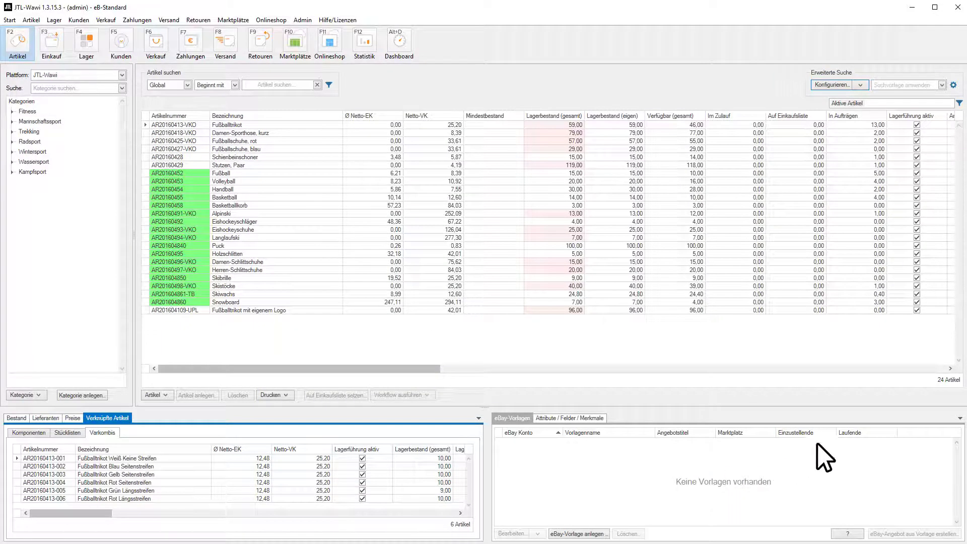
pyautogui.click(939, 83)
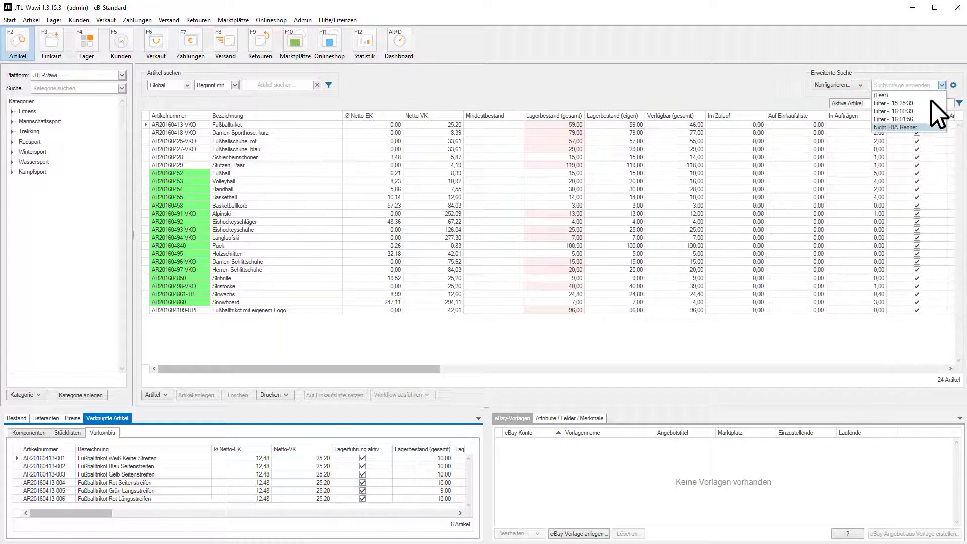
pyautogui.click(929, 122)
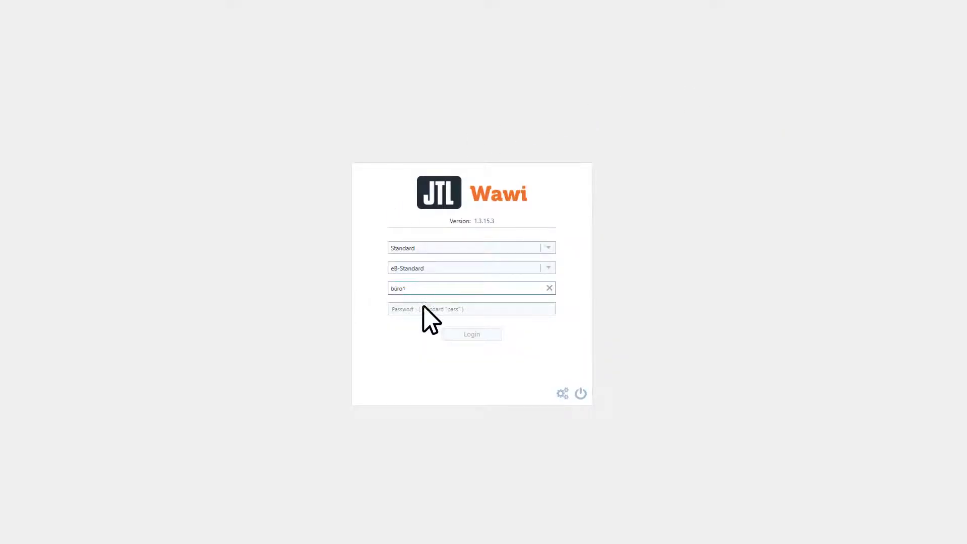
# - Enter the other user's password and log in to JTL-Wawi
pyautogui.click(423, 305)
pyautogui.write('pass')
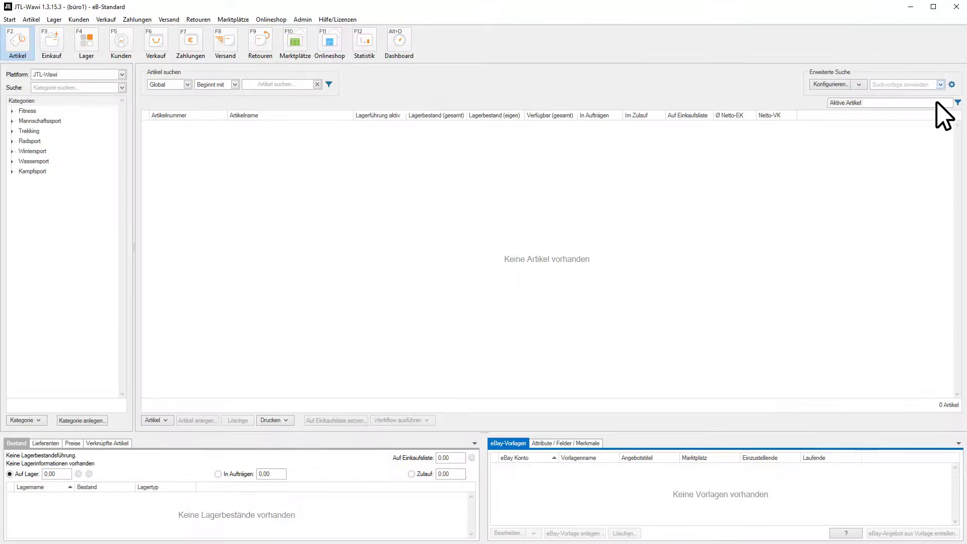
pyautogui.click(938, 84)
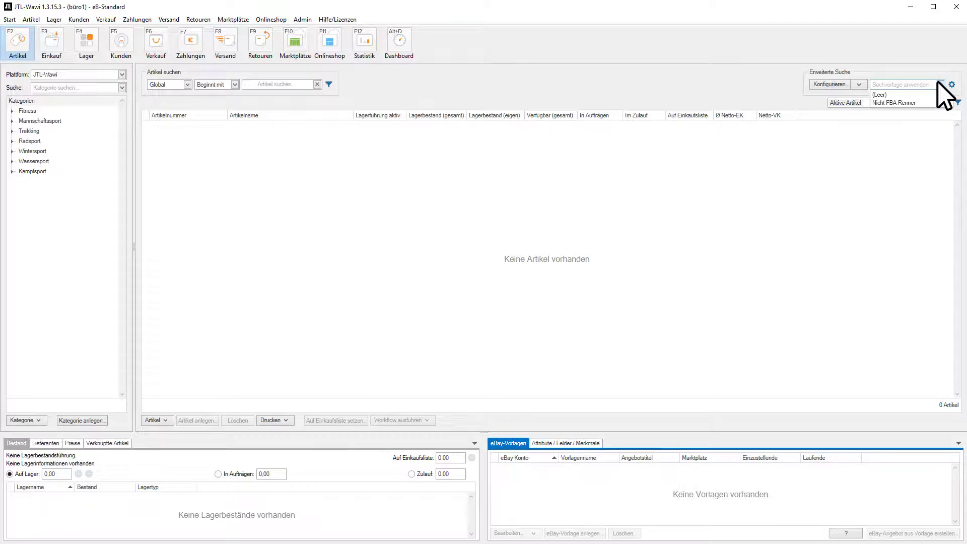
# - Apply the shared 'Nicht FBA Renner' search template to the article list
pyautogui.click(893, 100)
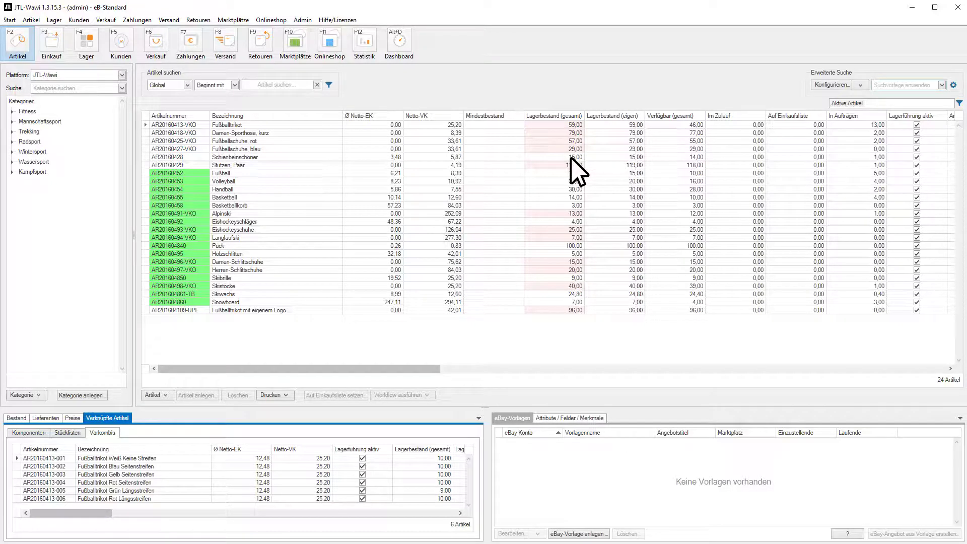
# - Export the 24-article table as Artikelliste_2018_03_12_16_05_56.csv into Exportdateien
pyautogui.rightClick(187, 115)
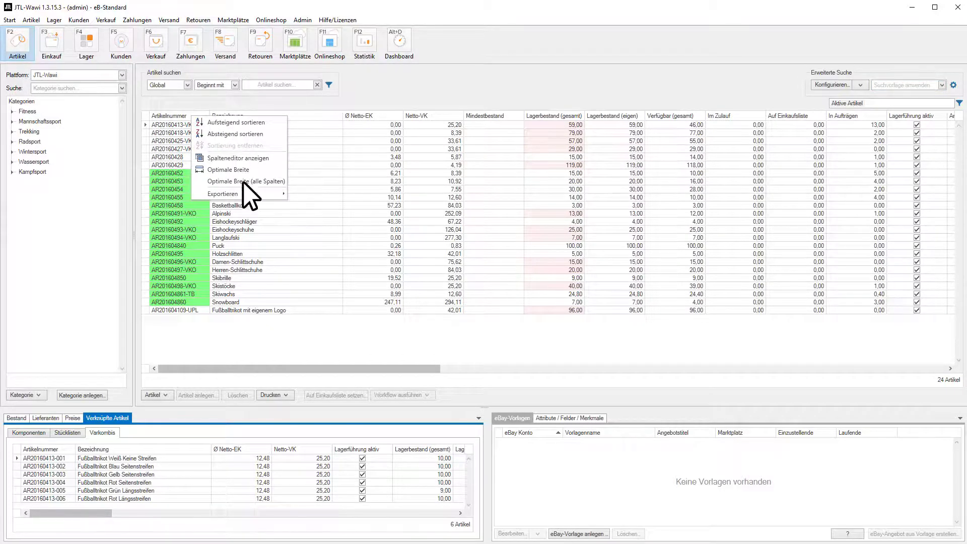
pyautogui.moveTo(243, 190)
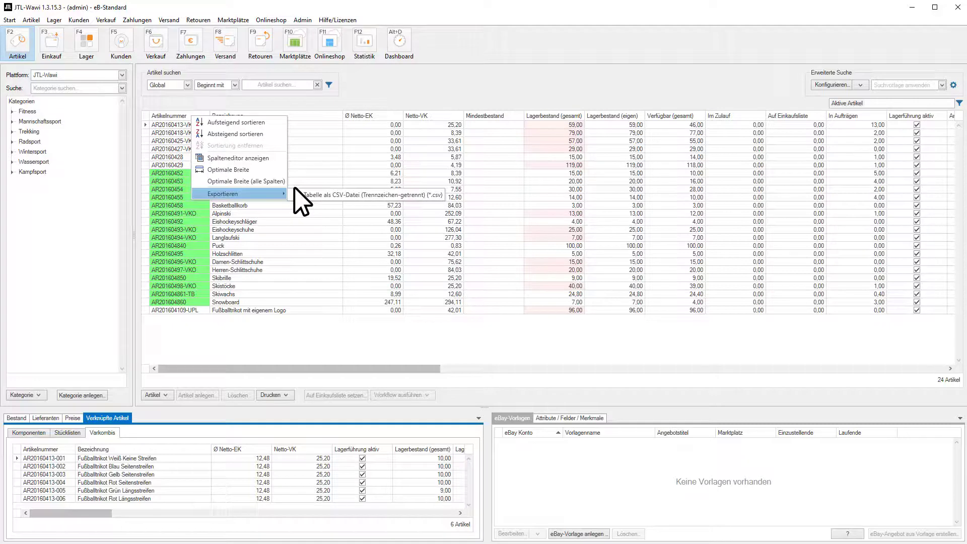
pyautogui.click(332, 194)
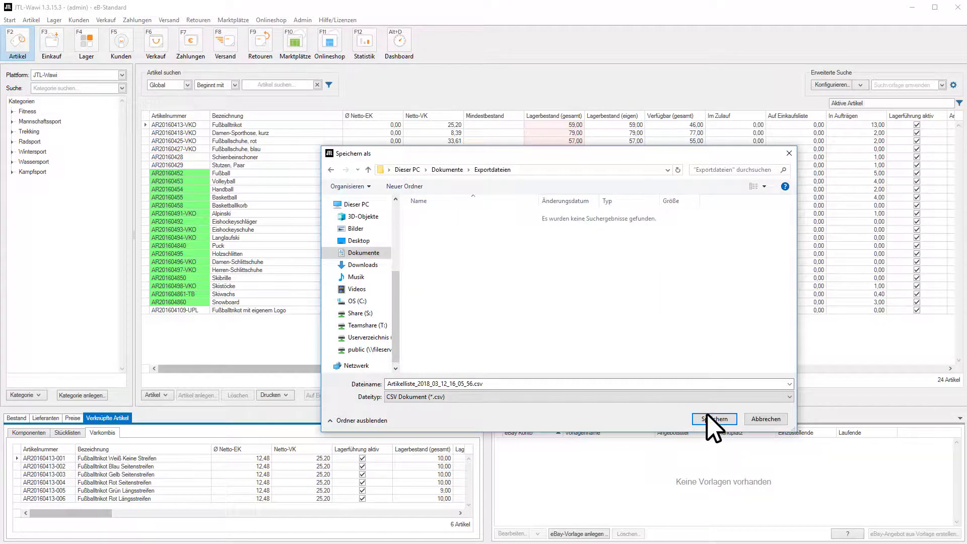
pyautogui.click(707, 416)
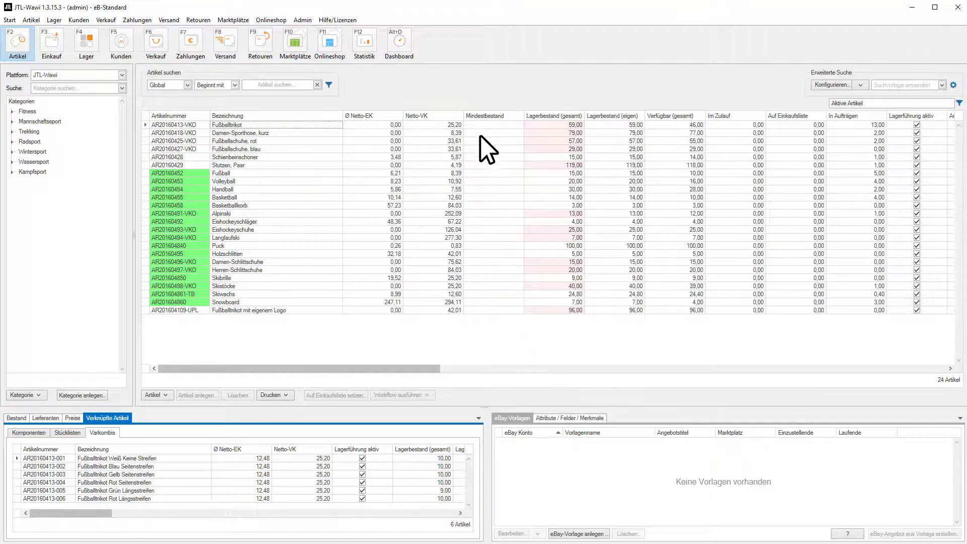